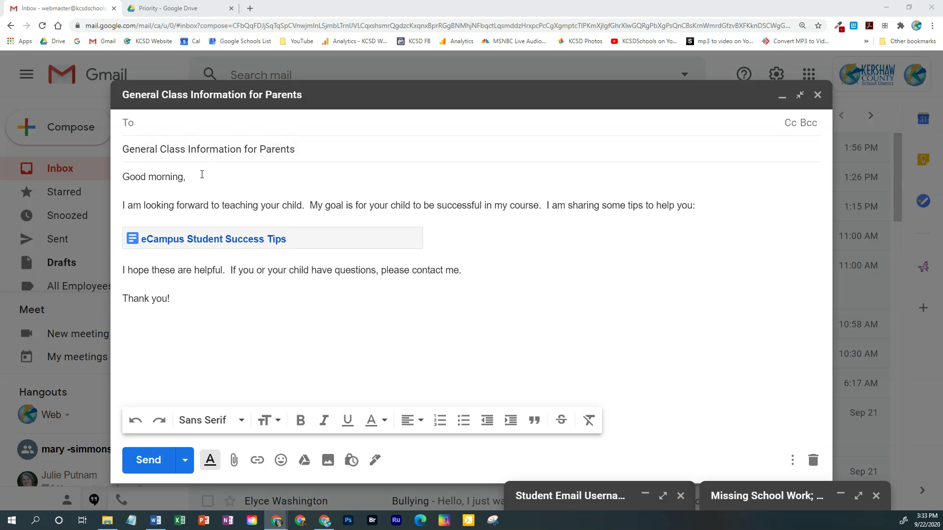
# - Select the draft's subject line, click into the body below 'Good morning', and open More options
pyautogui.moveTo(125, 149); pyautogui.dragTo(305, 149)
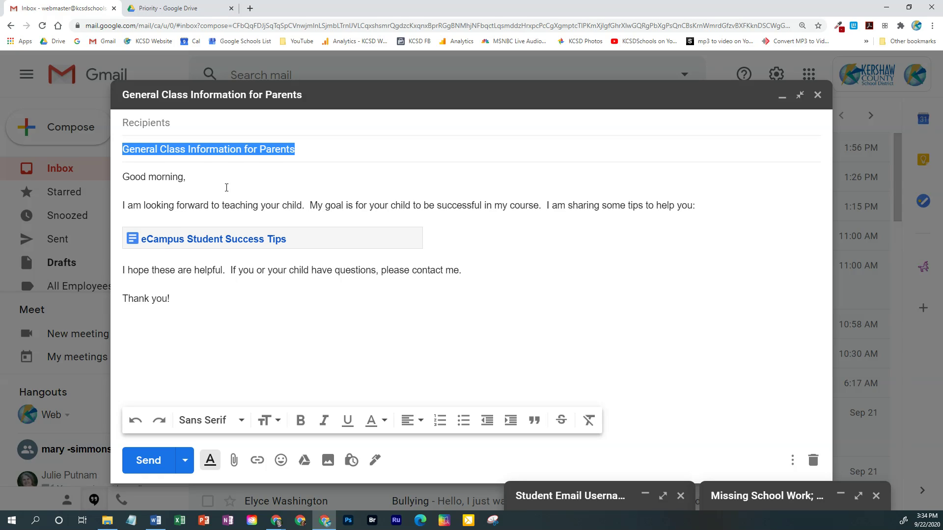
pyautogui.click(185, 194)
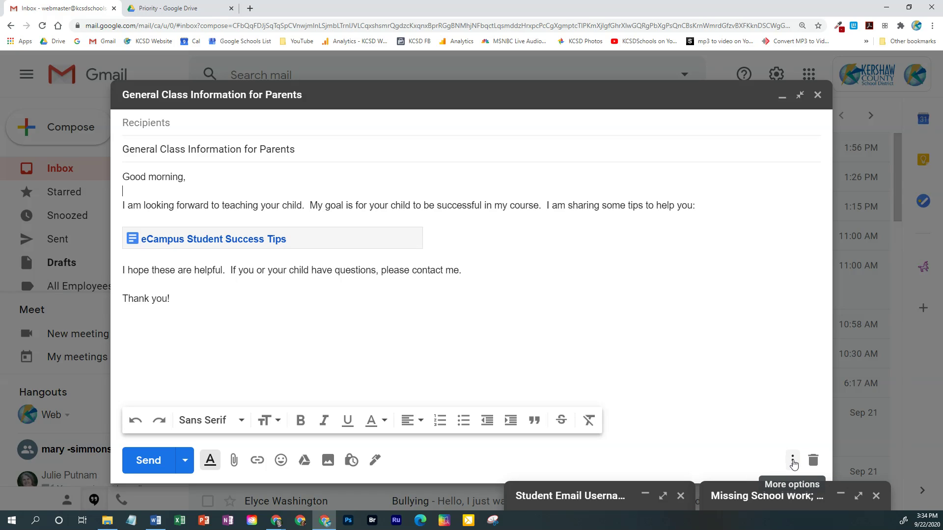
pyautogui.click(793, 461)
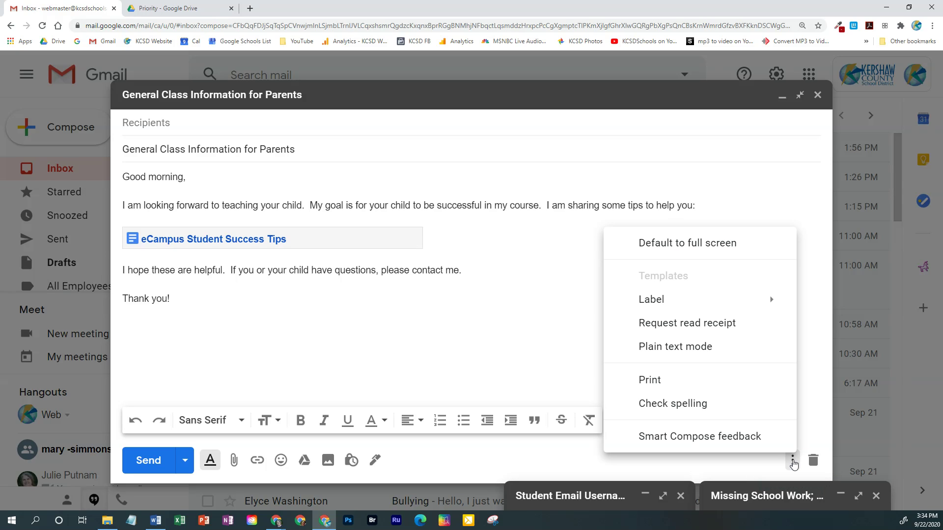
# - Save the draft as a new template named 'General Class Information for Parents'
pyautogui.moveTo(709, 278)
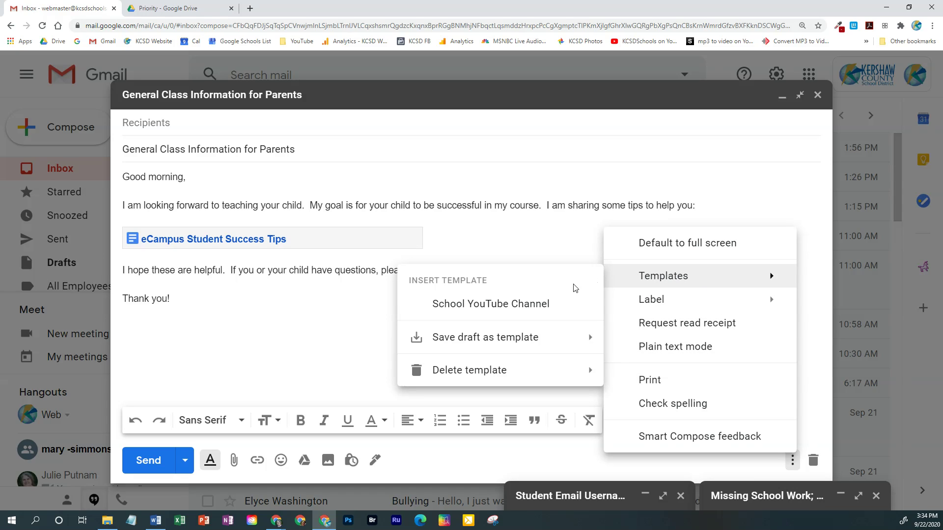
pyautogui.moveTo(480, 346)
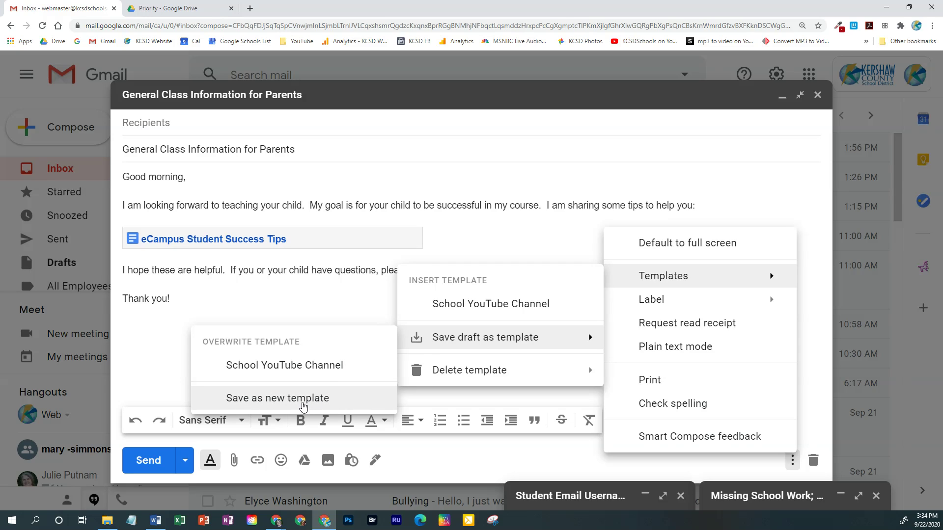
pyautogui.click(303, 399)
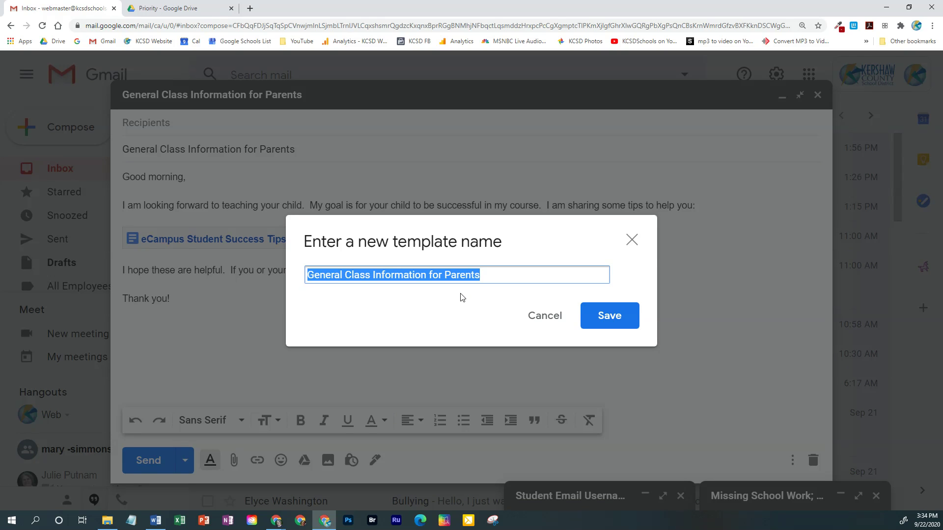
pyautogui.click(610, 315)
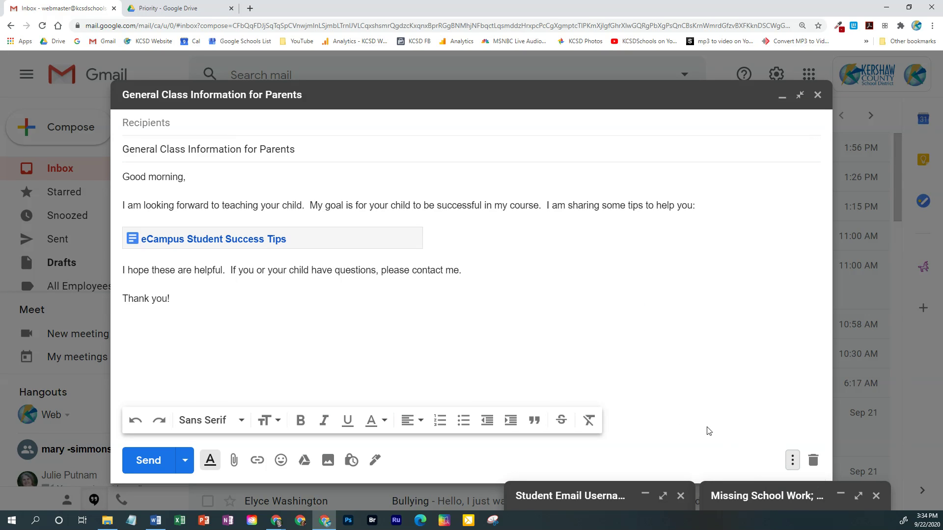
# - Reinsert the General Class Information for Parents template, then save and close the draft
pyautogui.click(792, 460)
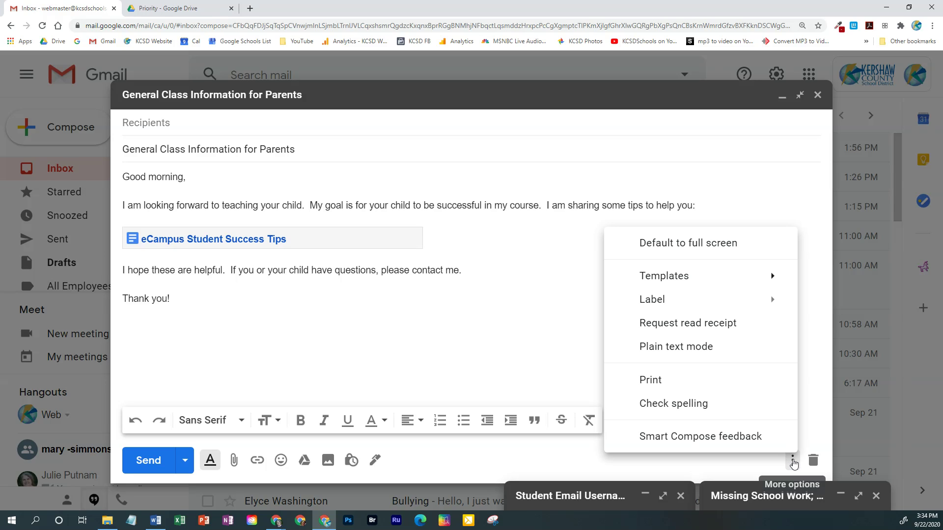
pyautogui.moveTo(746, 276)
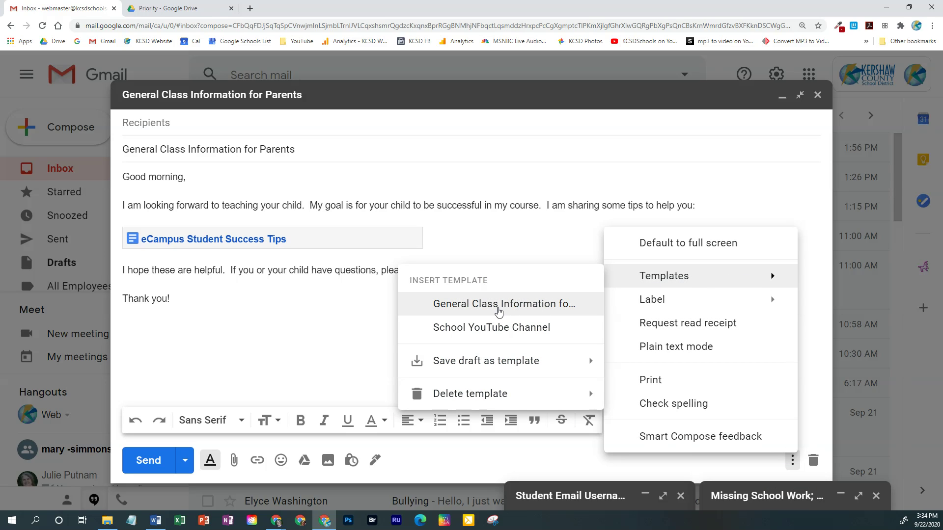
pyautogui.click(498, 310)
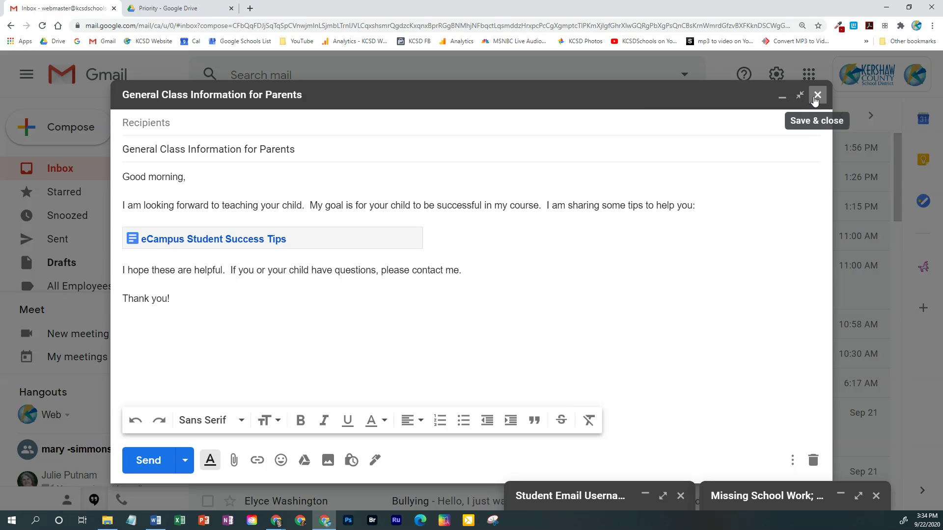
pyautogui.click(816, 96)
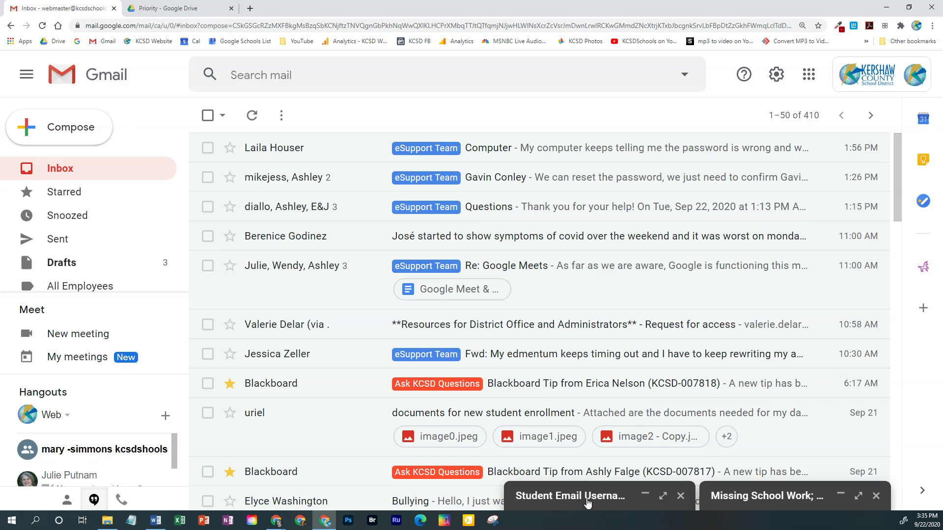
# - Expand the minimized Student Email Username & Password draft, save it as a new template, and discard it
pyautogui.click(587, 501)
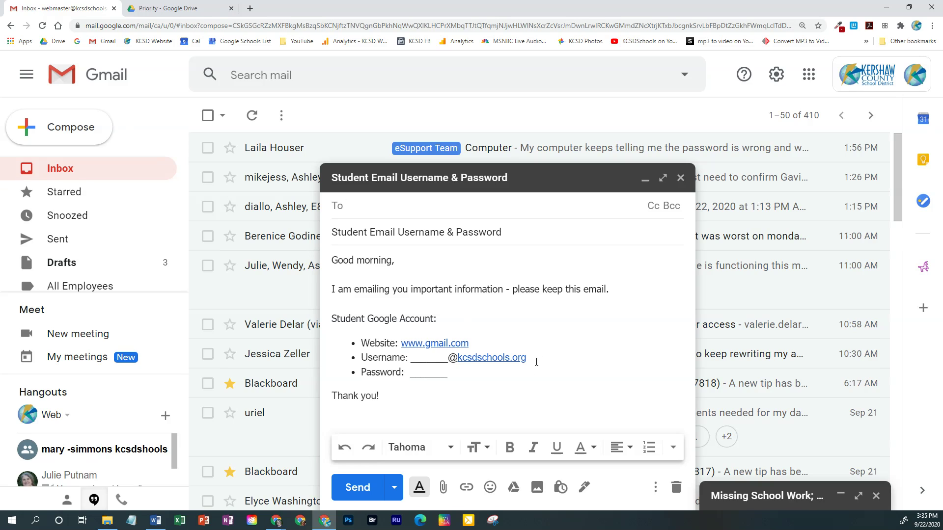
pyautogui.click(655, 488)
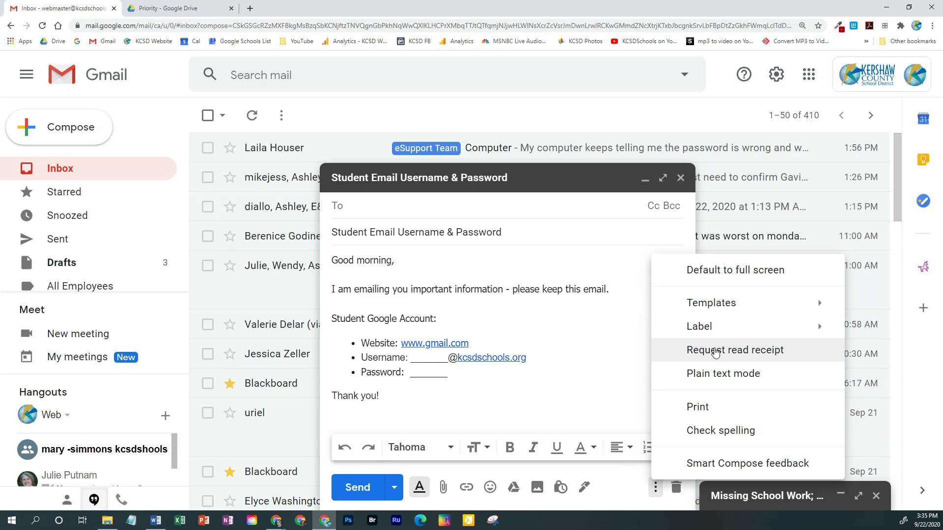
pyautogui.moveTo(708, 308)
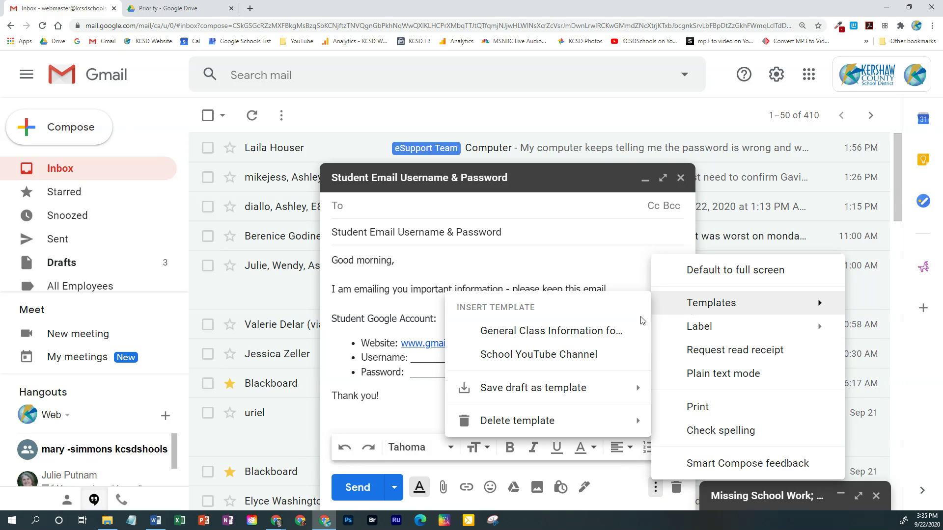
pyautogui.moveTo(551, 392)
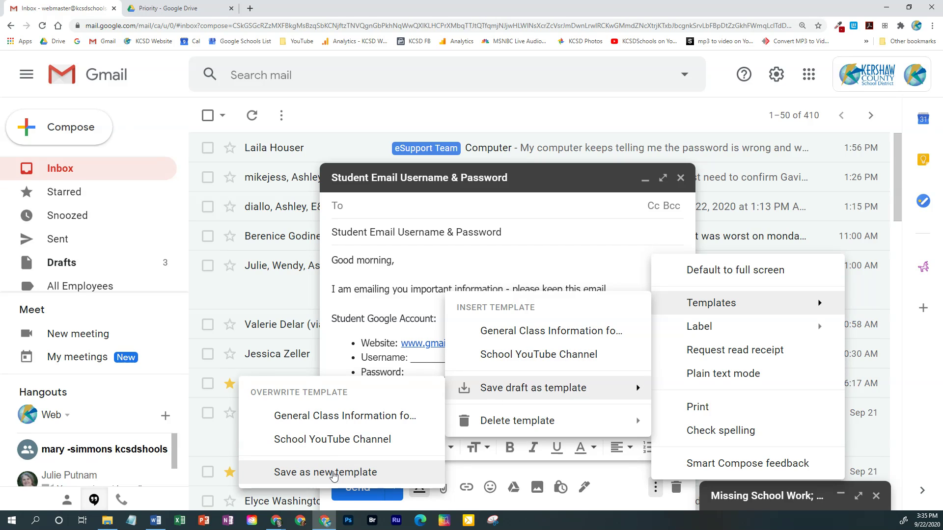
pyautogui.click(333, 472)
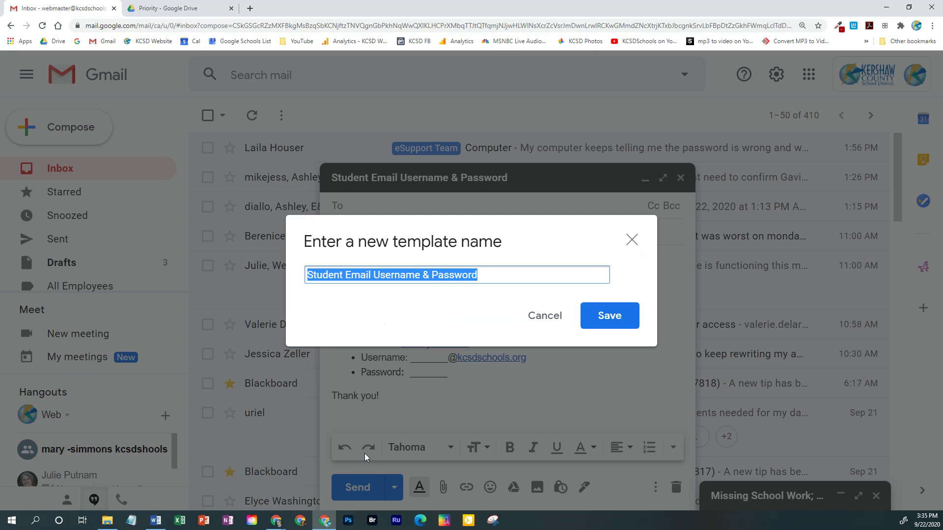
pyautogui.click(608, 320)
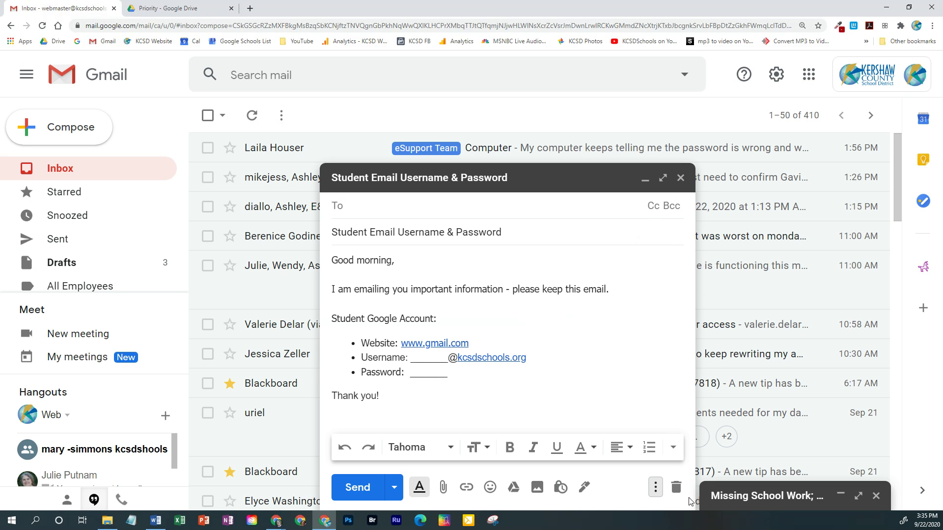
pyautogui.click(676, 487)
# - Expand the Missing School Work draft, add then remove blank lines after the first paragraph, and open More options
pyautogui.click(768, 501)
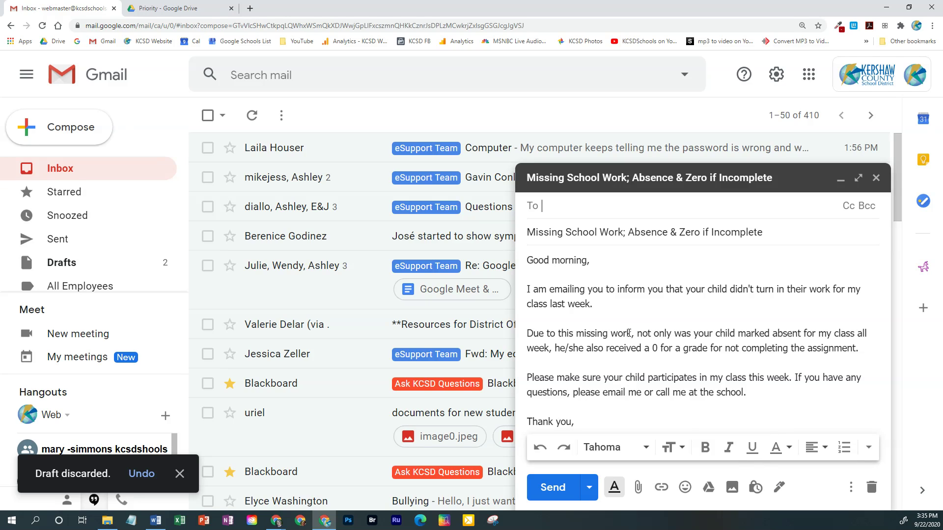
pyautogui.click(602, 305)
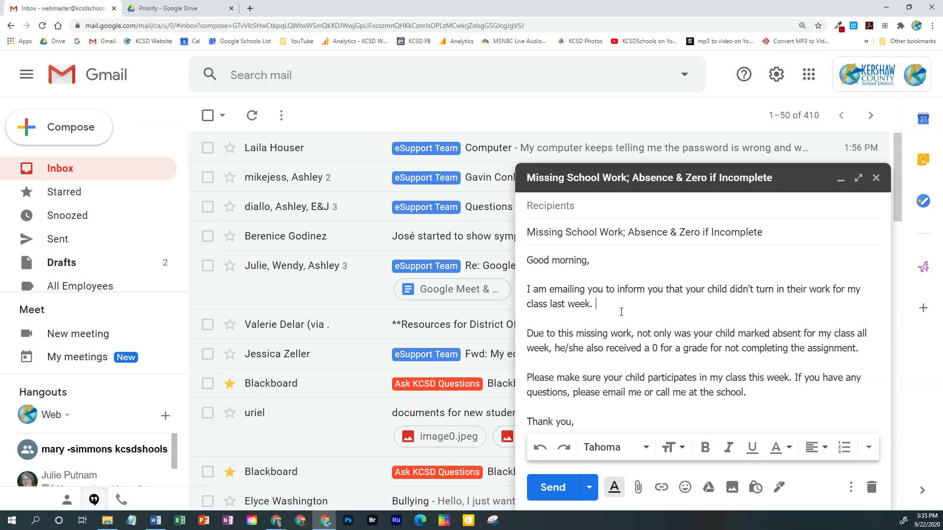
pyautogui.press('Return')
pyautogui.press('Return')
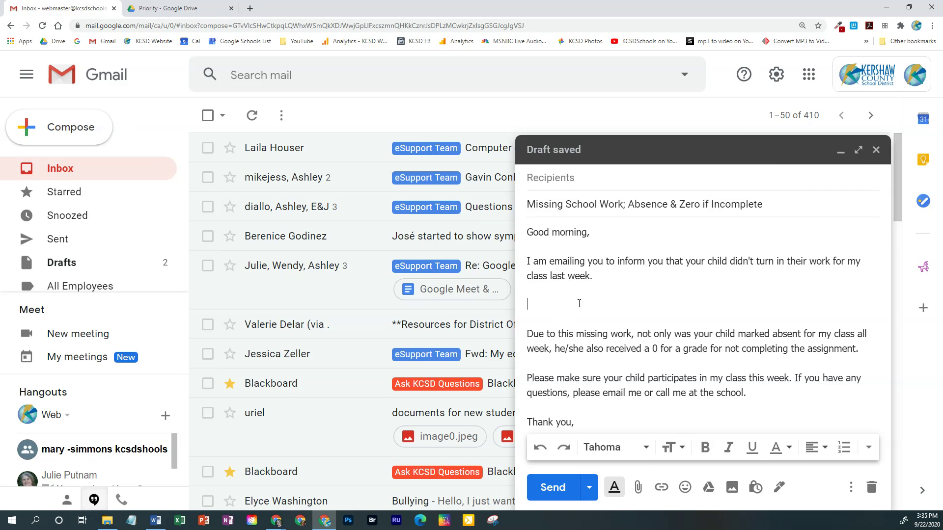
pyautogui.press('BackSpace')
pyautogui.press('BackSpace')
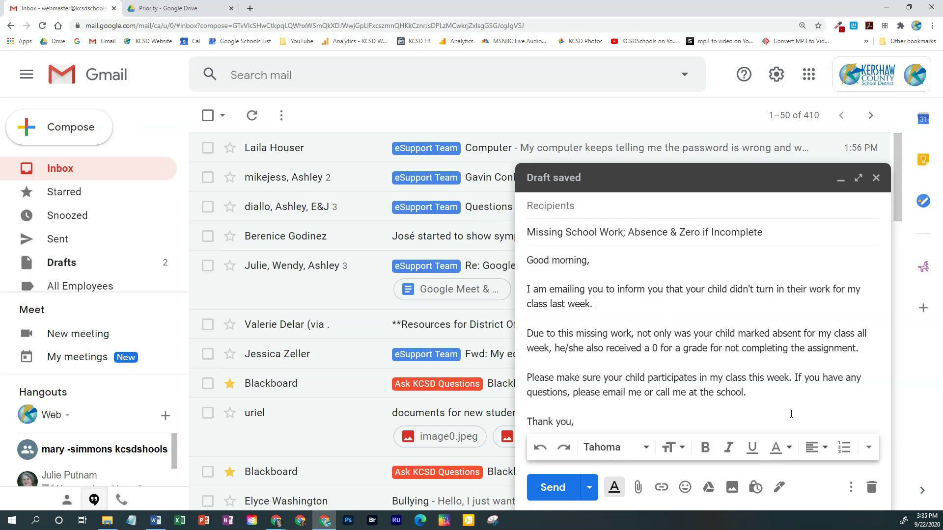
pyautogui.click(850, 488)
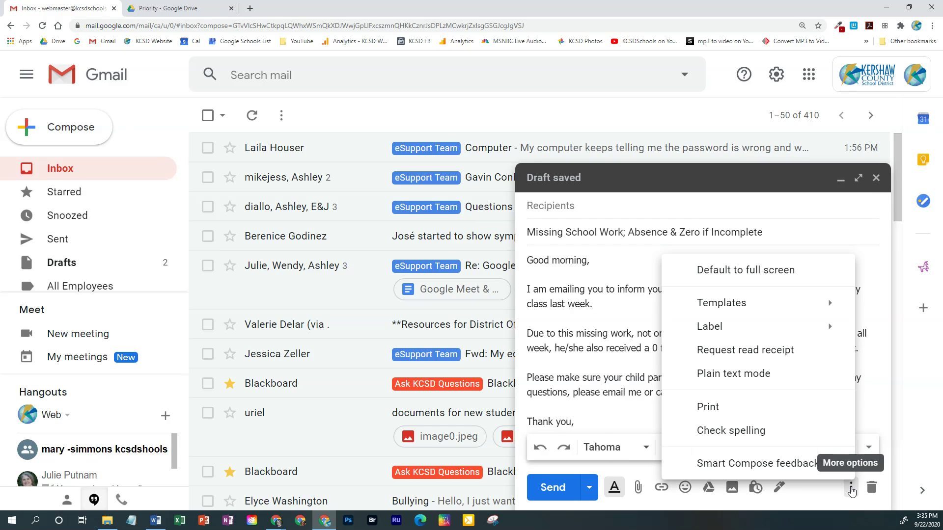
# - Save the 'Missing School Work; Absence & Zero if Incomplete' template, discard the draft, and start a new message
pyautogui.moveTo(746, 308)
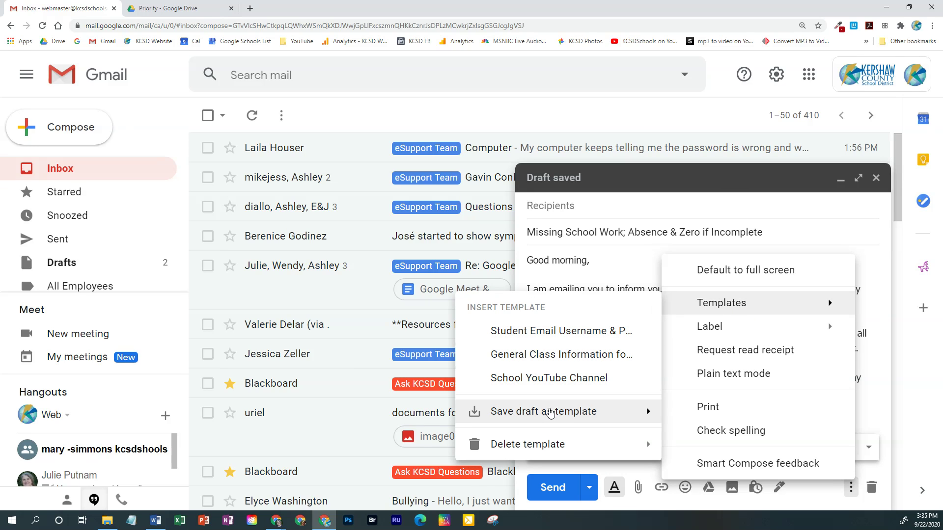
pyautogui.moveTo(550, 412)
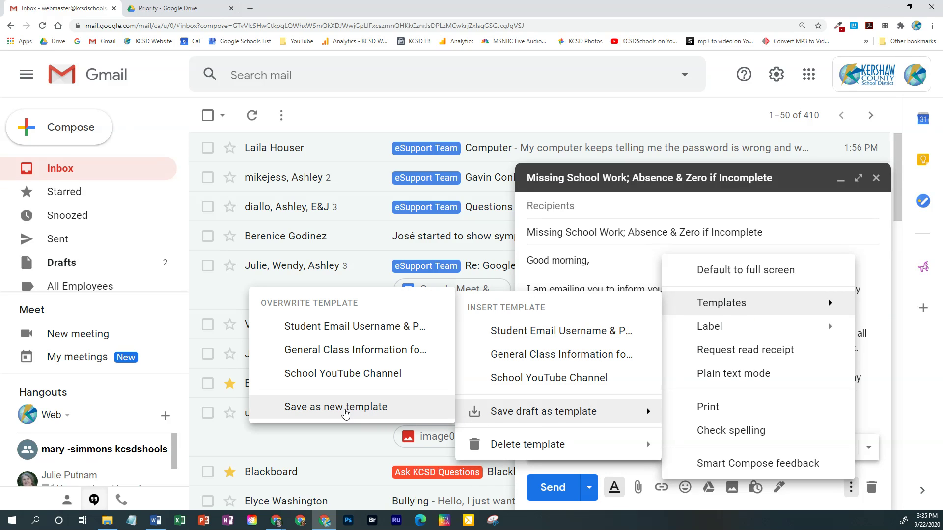
pyautogui.click(345, 413)
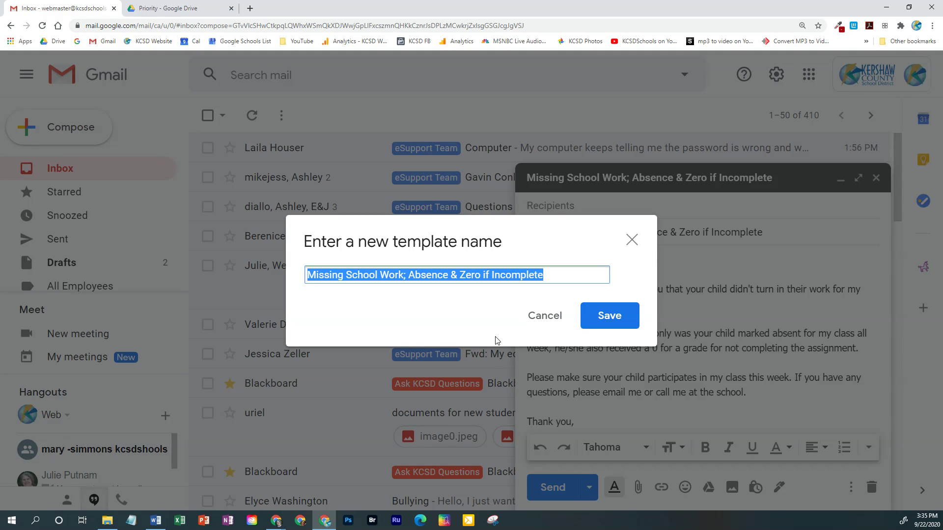
pyautogui.click(610, 314)
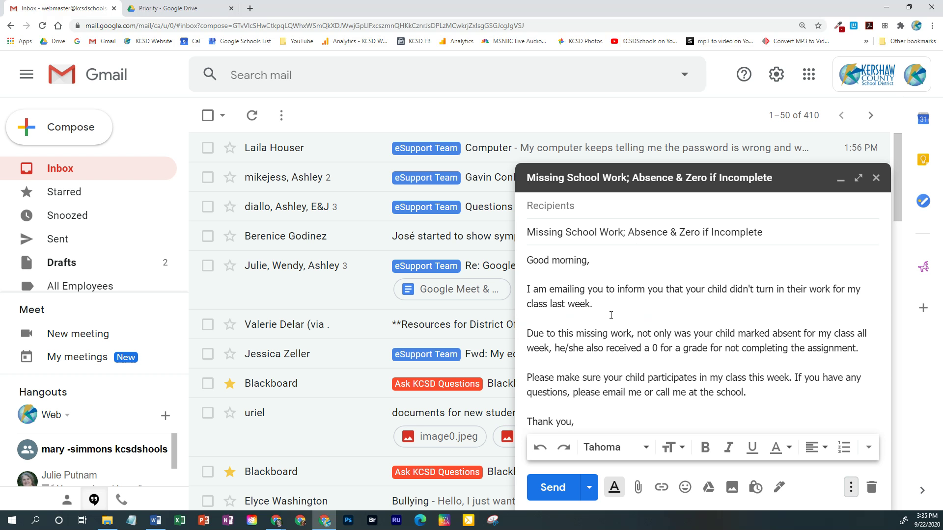
pyautogui.click(872, 489)
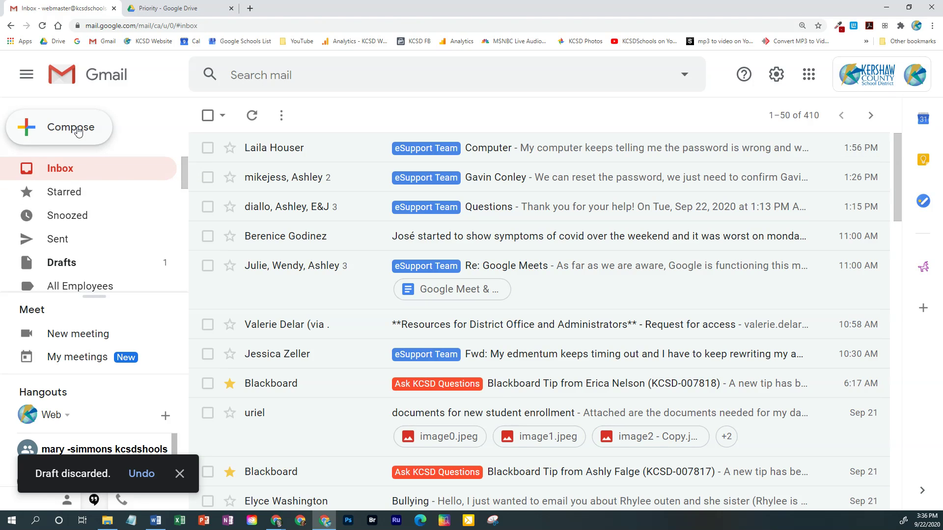
pyautogui.click(78, 131)
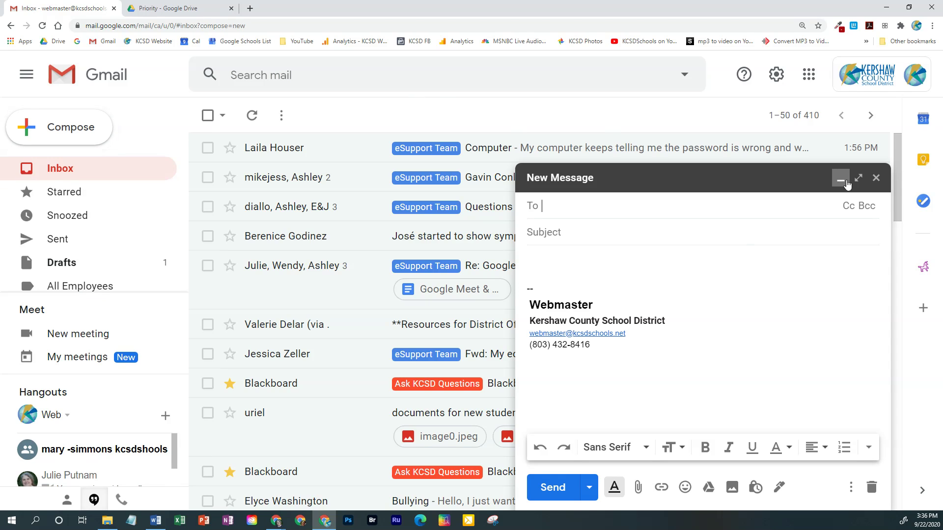
# - Maximize the new message and address it to the colleague's school email from the suggestions
pyautogui.click(857, 178)
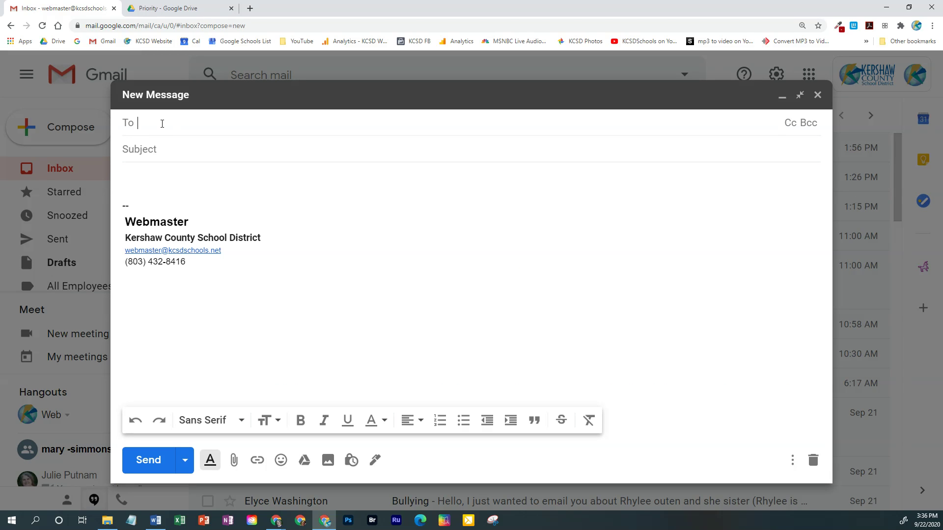
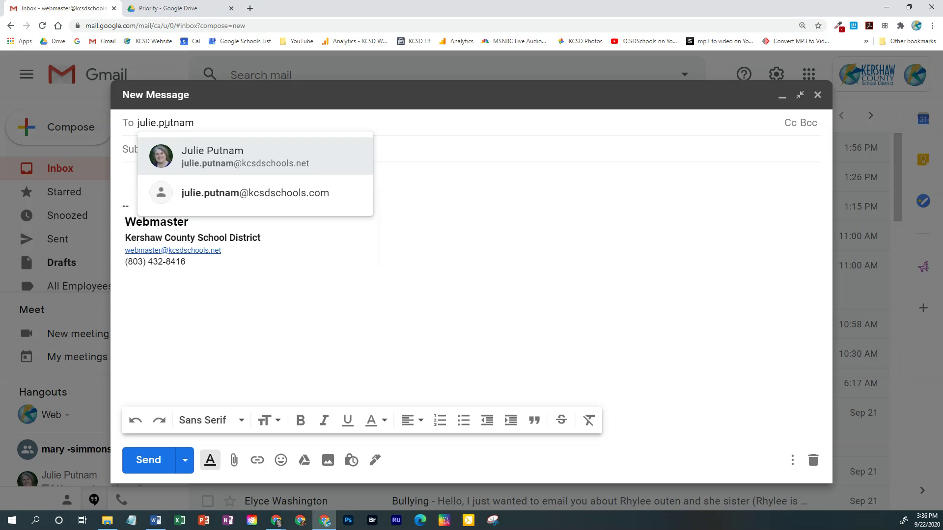
pyautogui.click(197, 156)
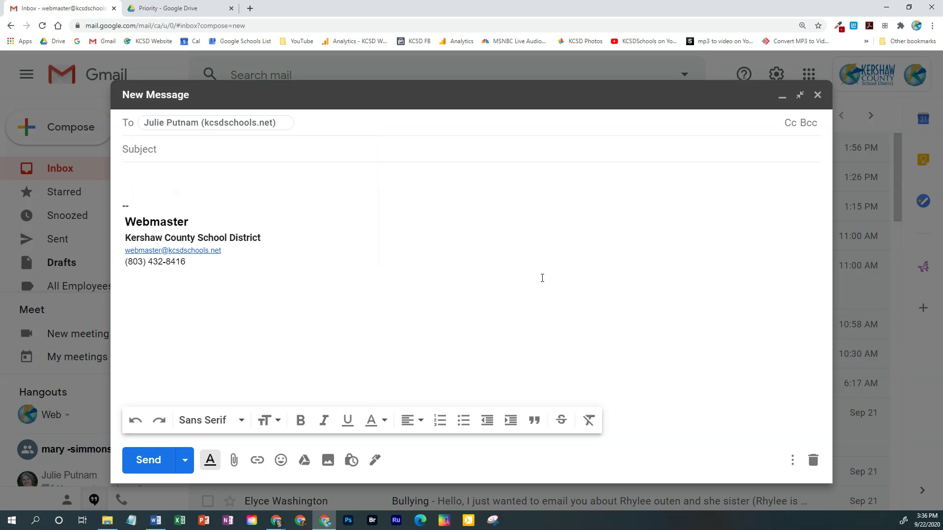
pyautogui.click(792, 462)
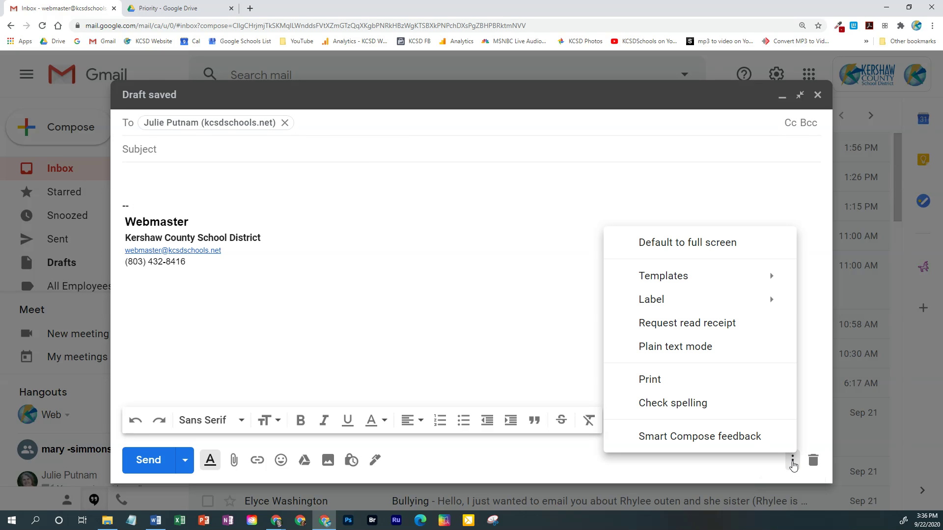
# - Insert the General Class Information for Parents template and type in the parent's and child's names
pyautogui.moveTo(695, 283)
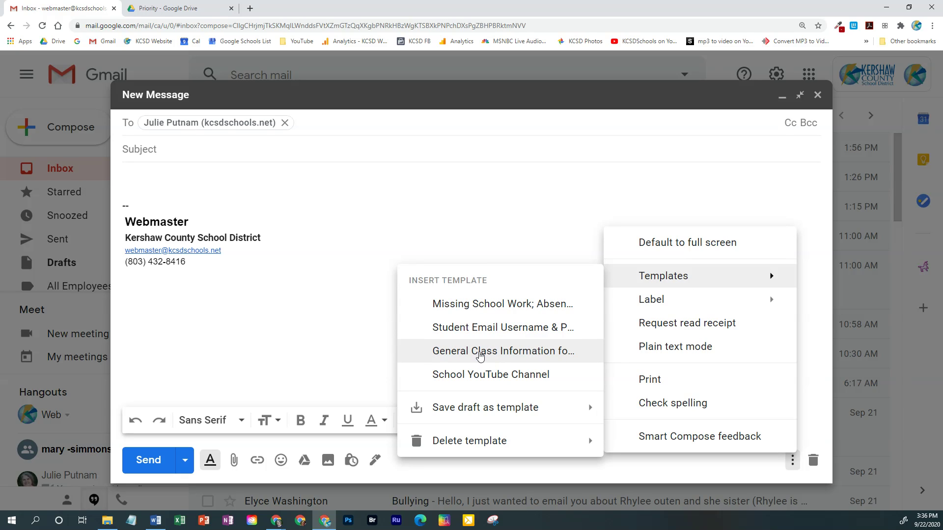
pyautogui.click(479, 351)
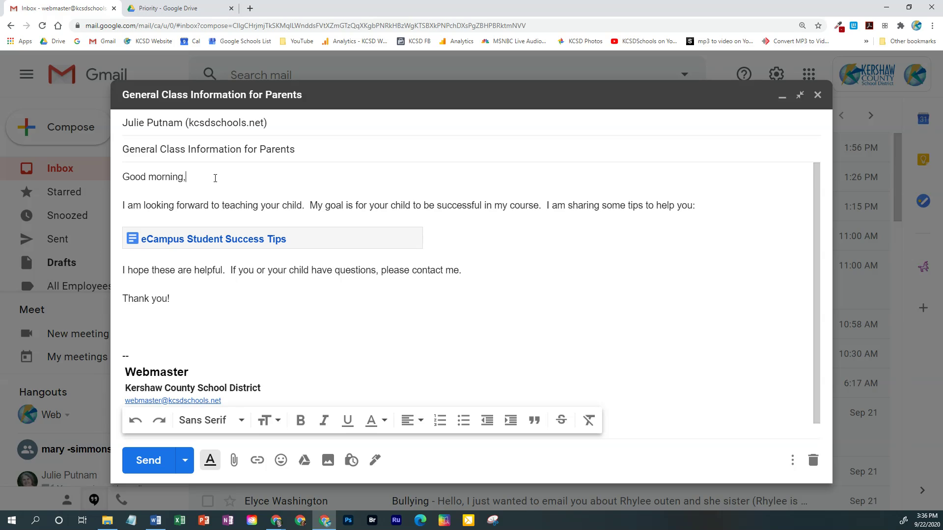
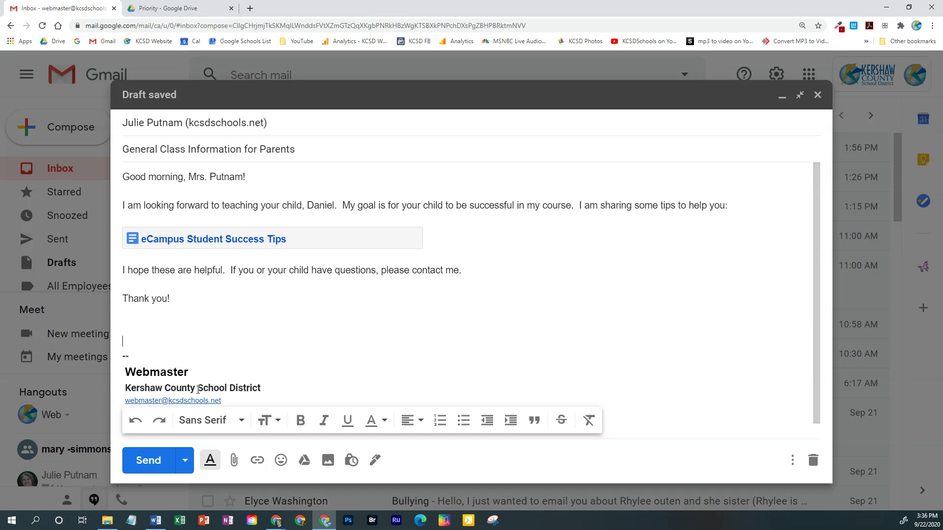
# - Highlight the signature block, then deselect it
pyautogui.moveTo(144, 346)
pyautogui.mouseDown()
pyautogui.moveTo(248, 385)
pyautogui.moveTo(258, 400)
pyautogui.mouseUp()
pyautogui.click(238, 331)
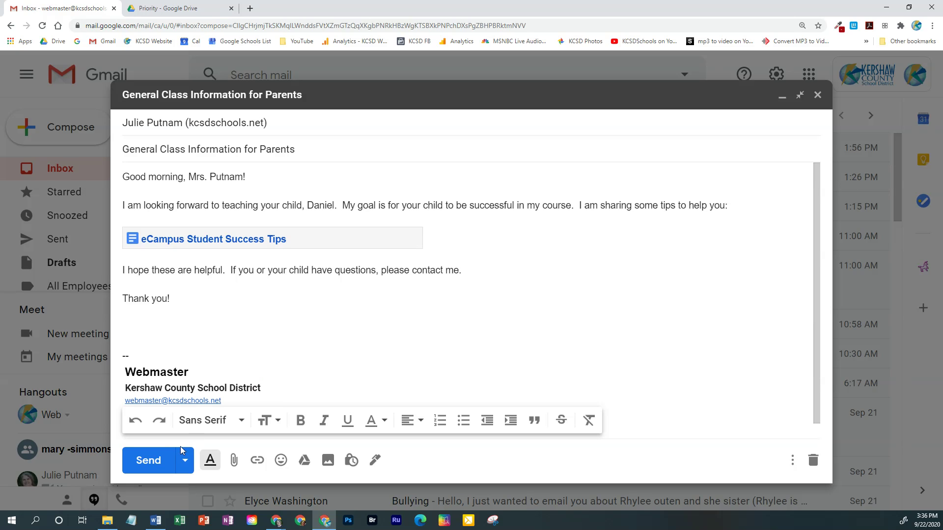
# - Send the message, sharing the linked tips document with the recipient as View
pyautogui.click(158, 455)
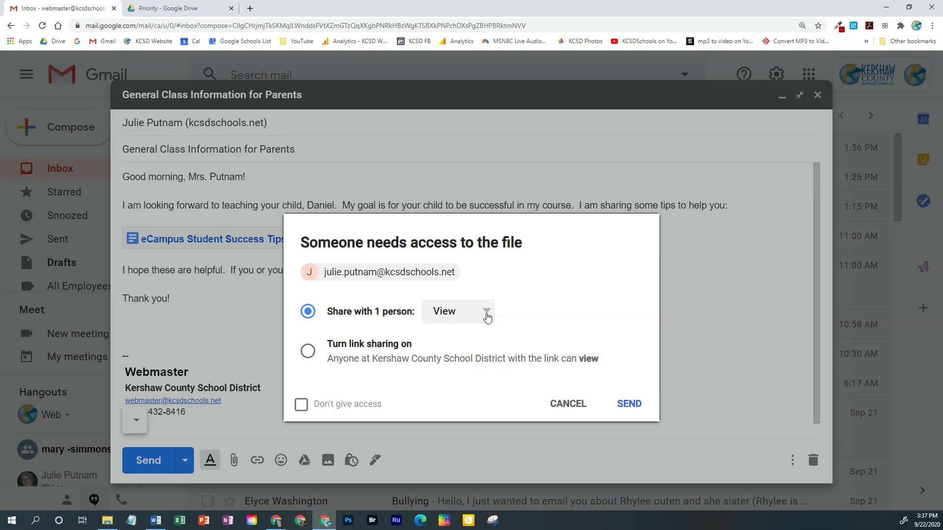
pyautogui.click(647, 414)
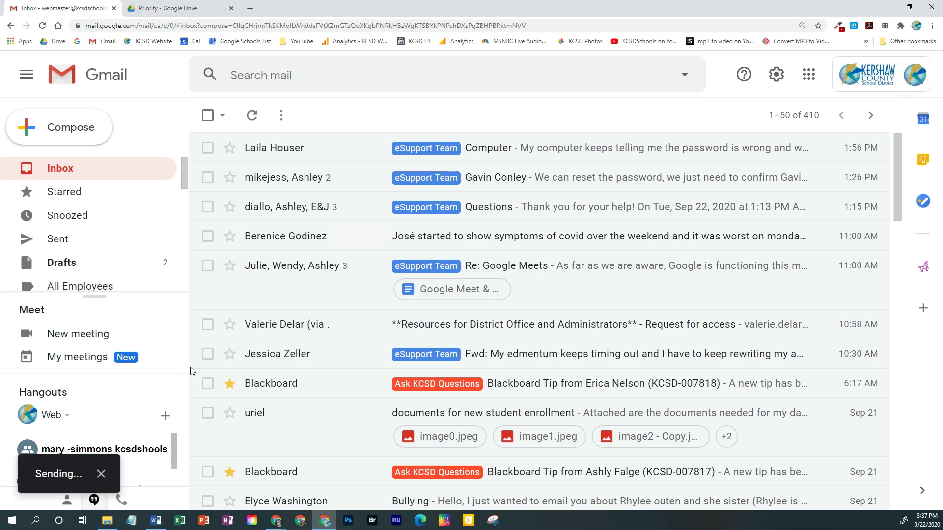
# - Start a maximized new message and insert the Student Email Username & Password template
pyautogui.click(72, 132)
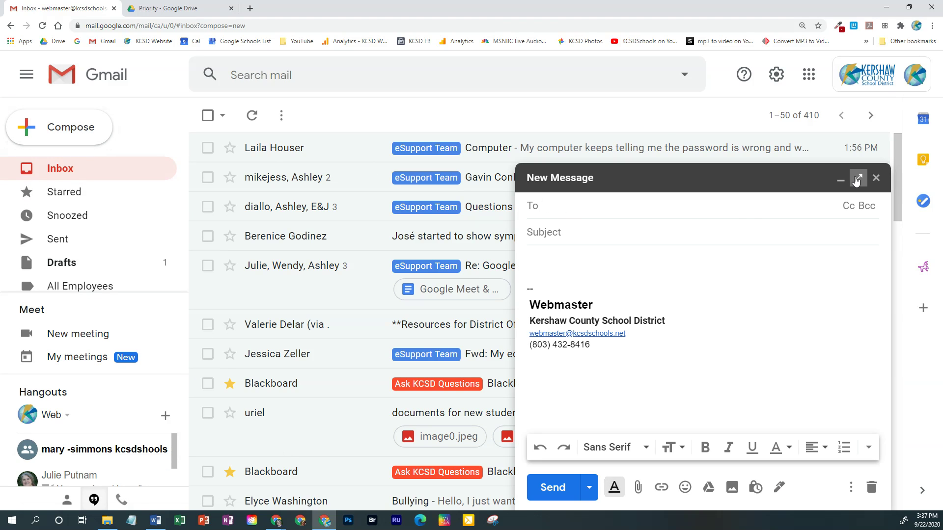
pyautogui.click(856, 179)
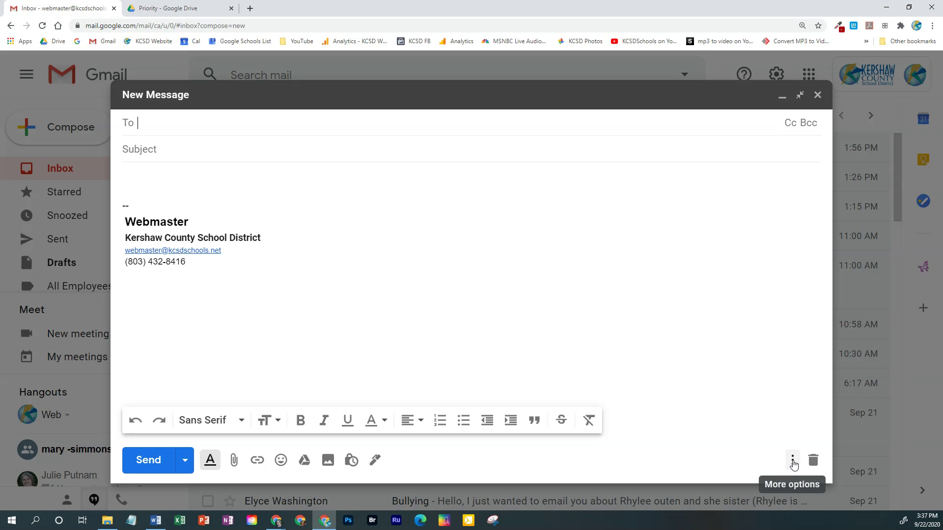
pyautogui.click(792, 461)
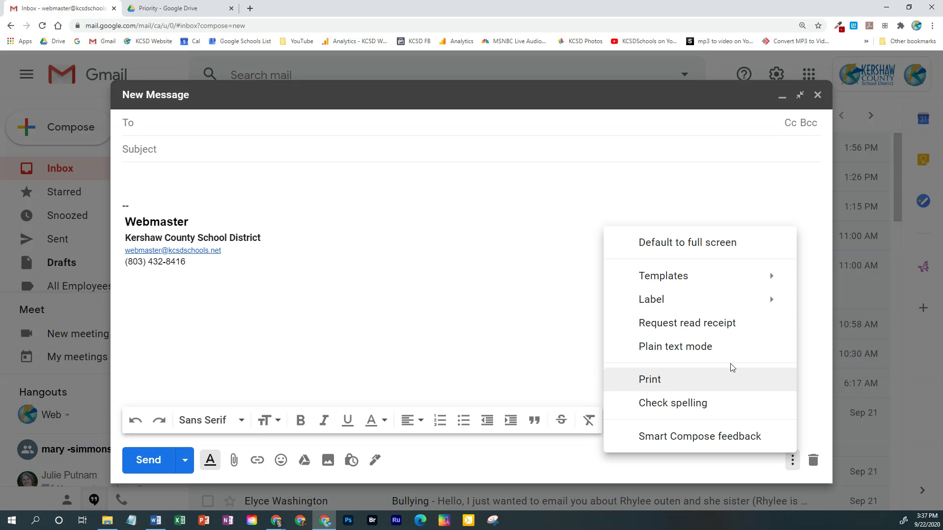
pyautogui.moveTo(627, 276)
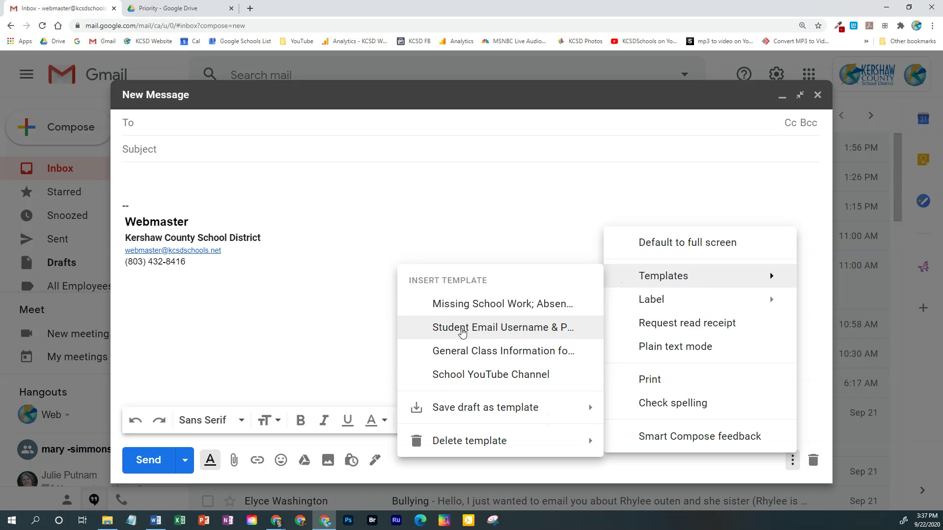
pyautogui.click(462, 329)
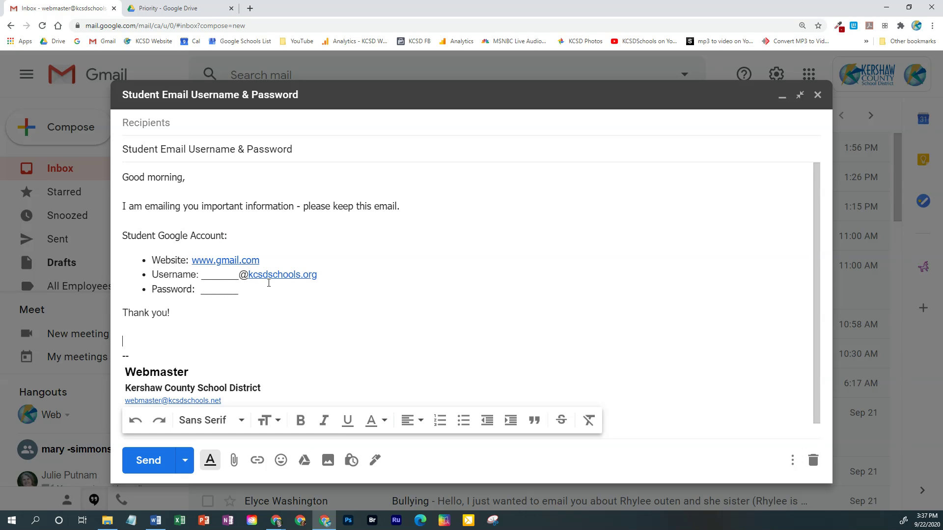
pyautogui.click(793, 461)
# - Insert the Missing School Work template and paste the student account details above its greeting
pyautogui.moveTo(678, 277)
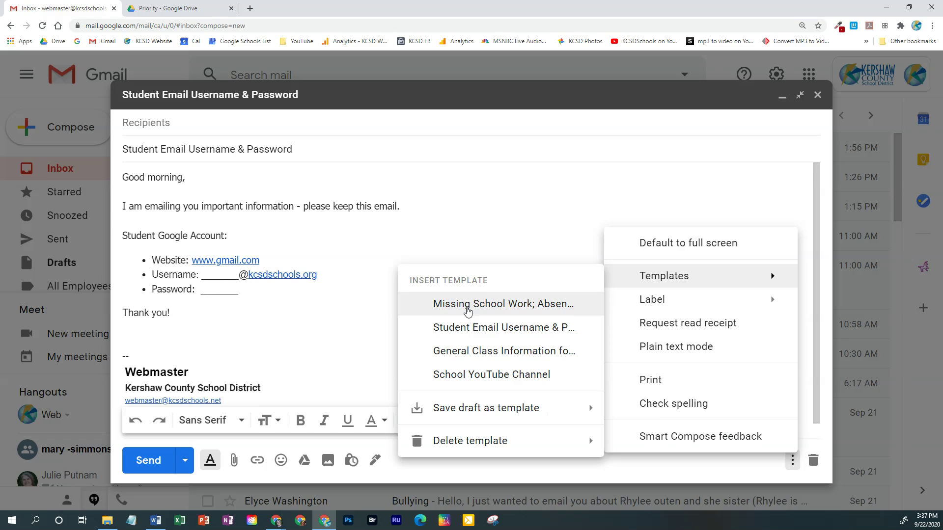
pyautogui.click(476, 309)
pyautogui.scroll(-3, 156, 319)
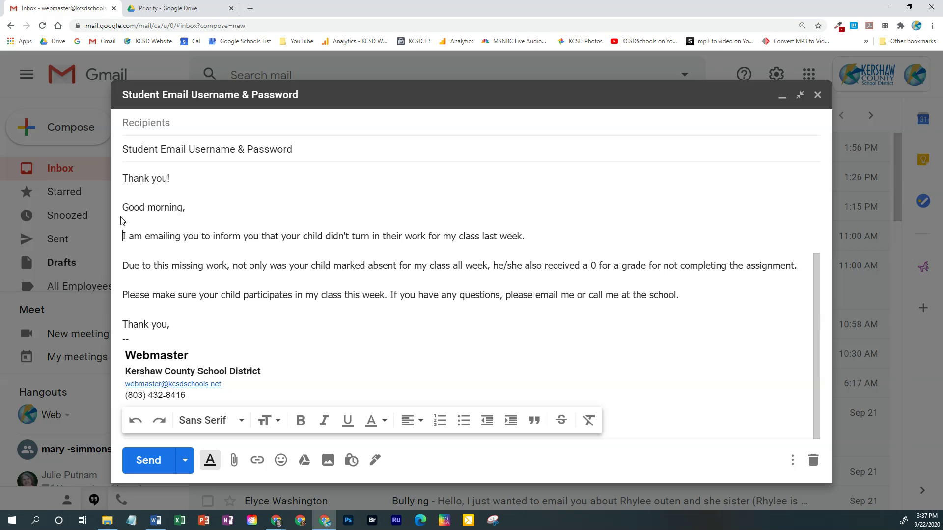
pyautogui.moveTo(124, 231); pyautogui.dragTo(117, 198)
pyautogui.click(118, 196)
pyautogui.hotkey('ctrl', 'v')
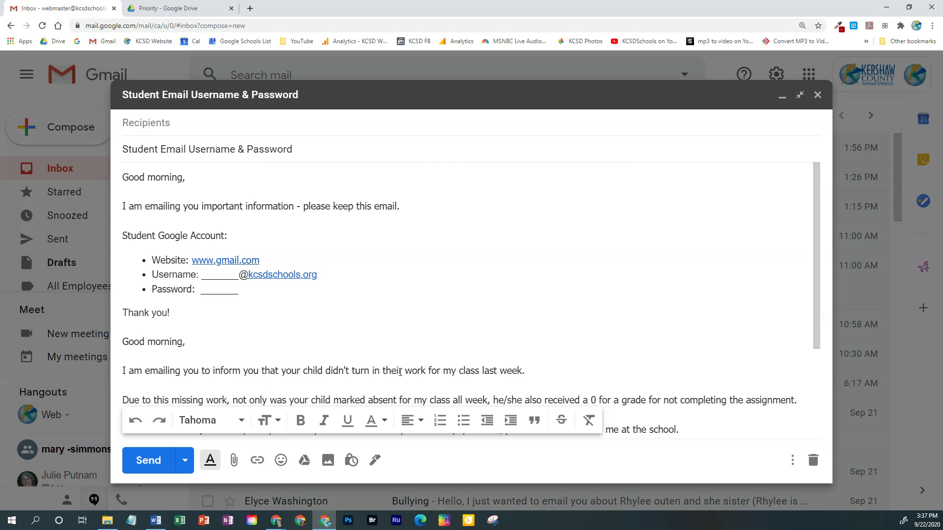
pyautogui.click(792, 460)
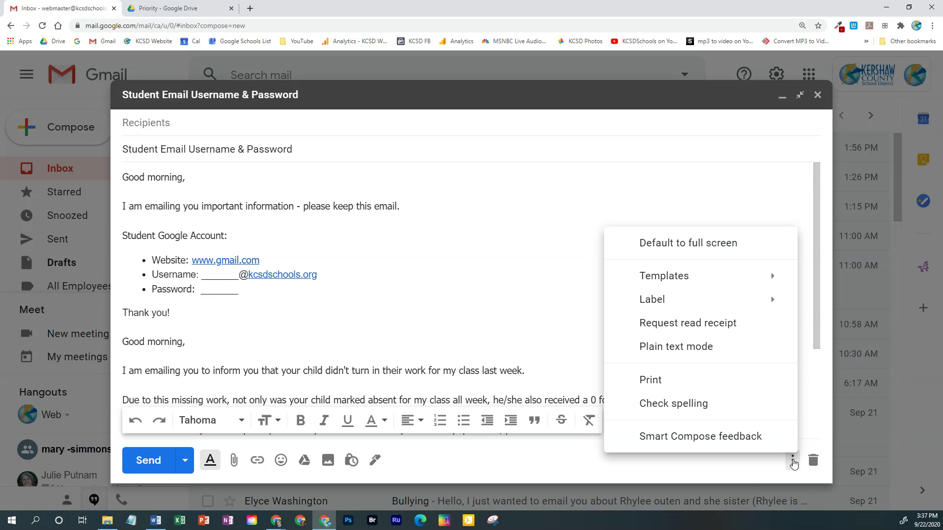
pyautogui.moveTo(680, 276)
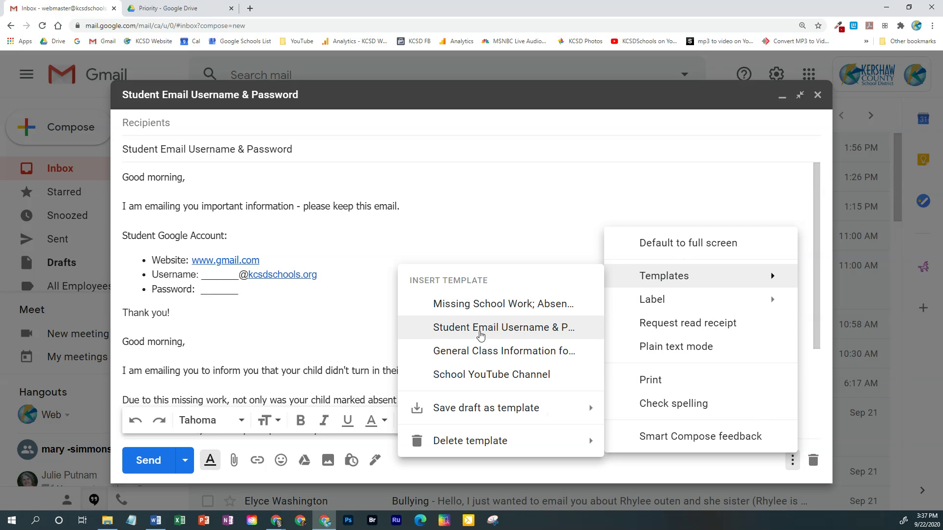
pyautogui.moveTo(448, 407)
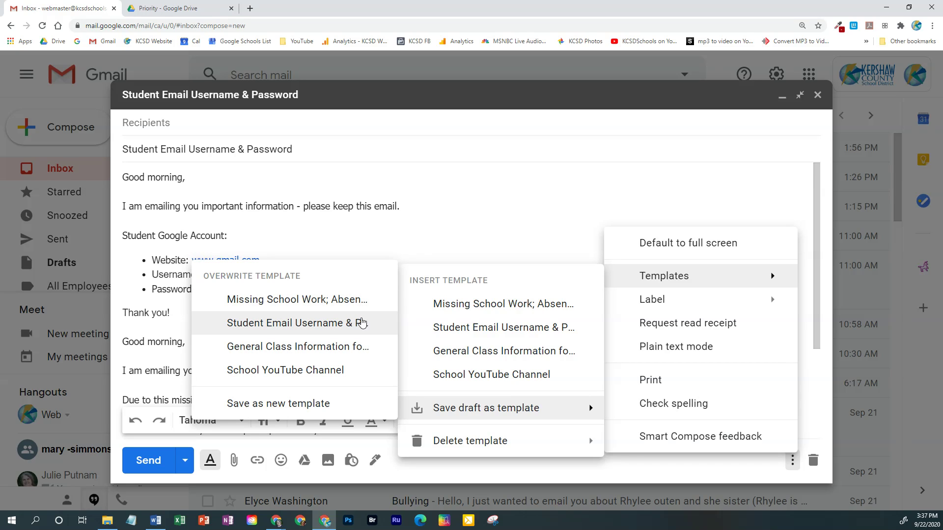
pyautogui.moveTo(481, 444)
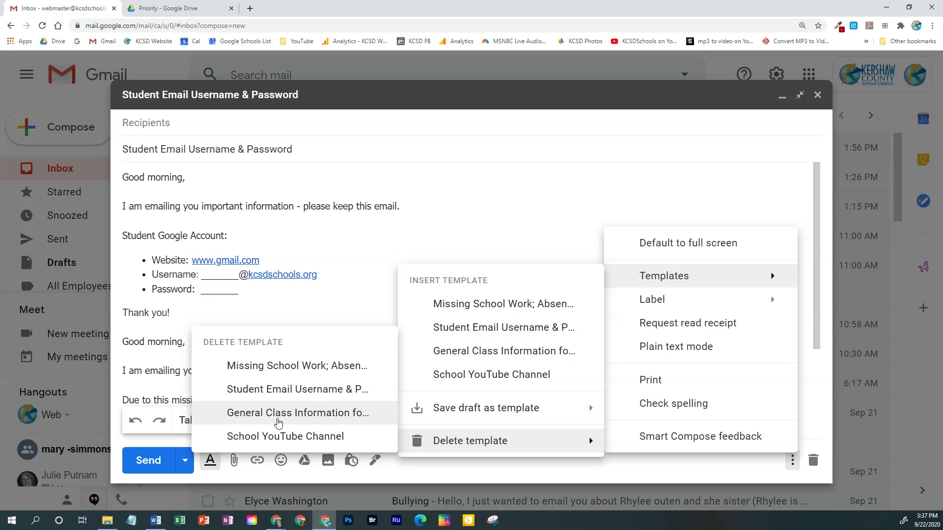
pyautogui.click(265, 415)
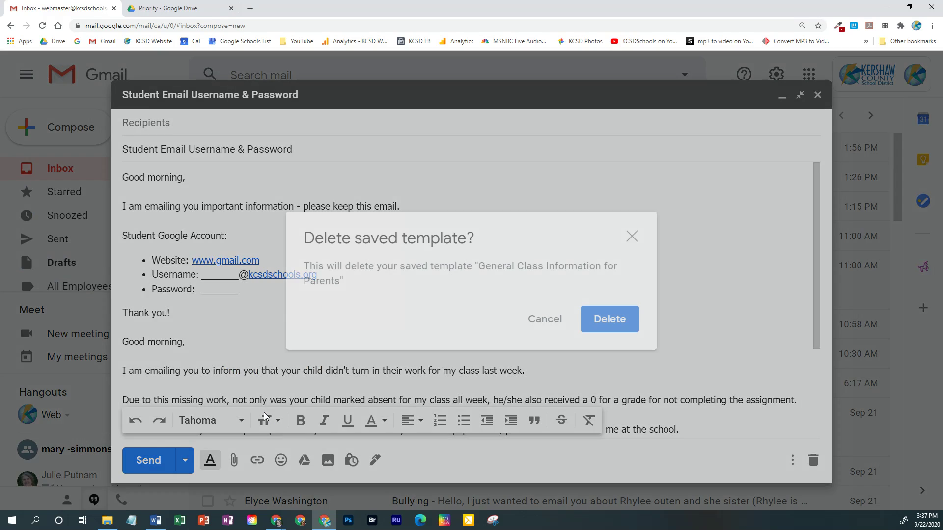
pyautogui.click(633, 237)
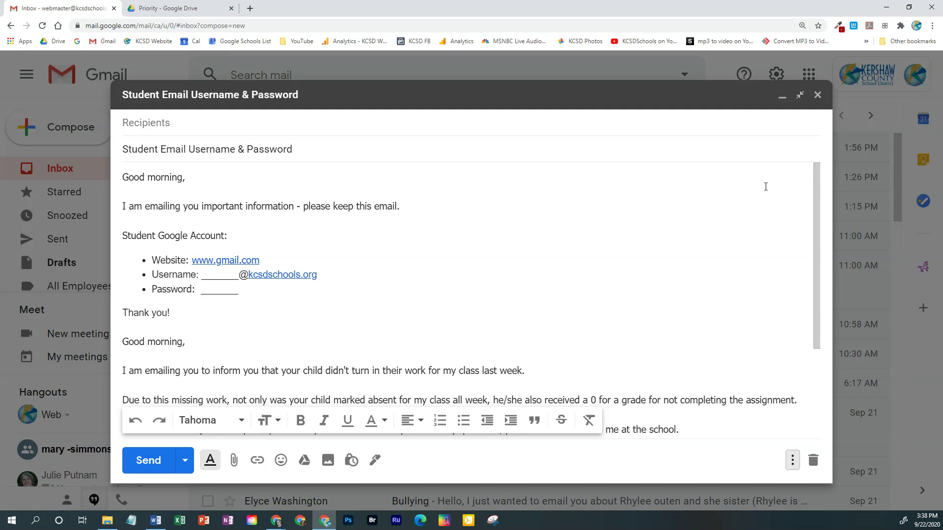